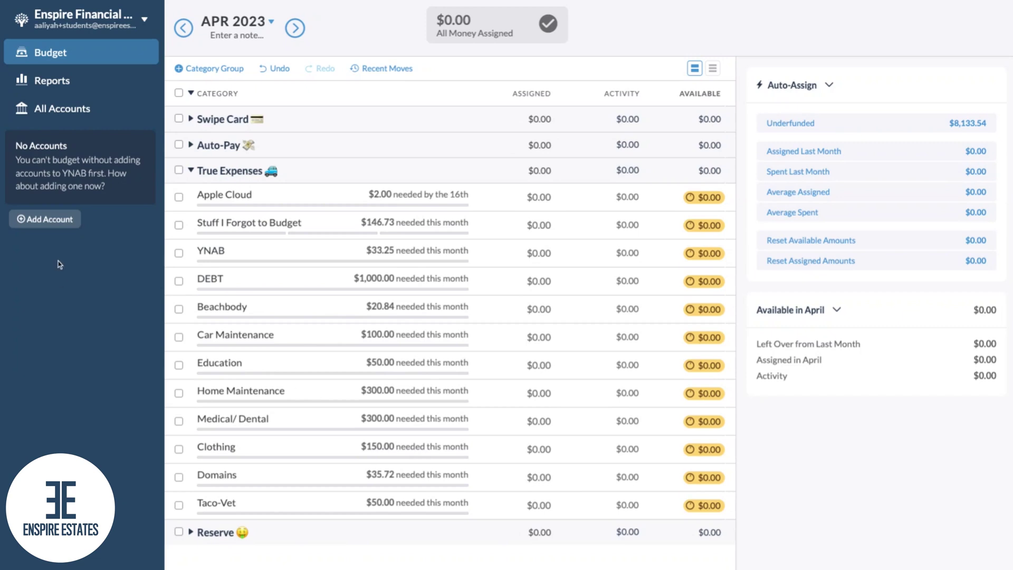
Step: Start adding a new account from the budget sidebar
click(21, 219)
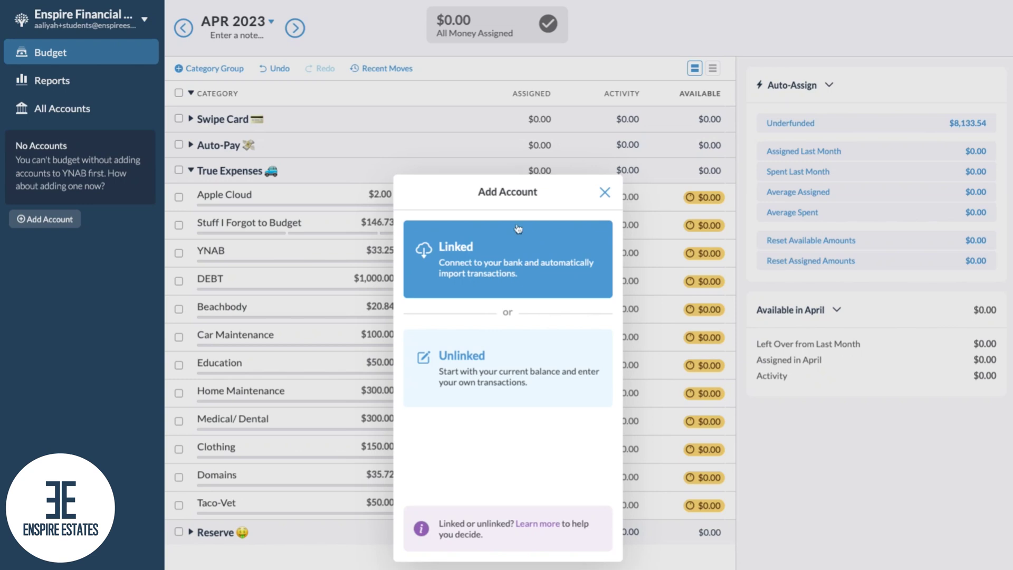
Step: Choose a Linked account, start a new connection, and agree to Plaid's terms
click(510, 272)
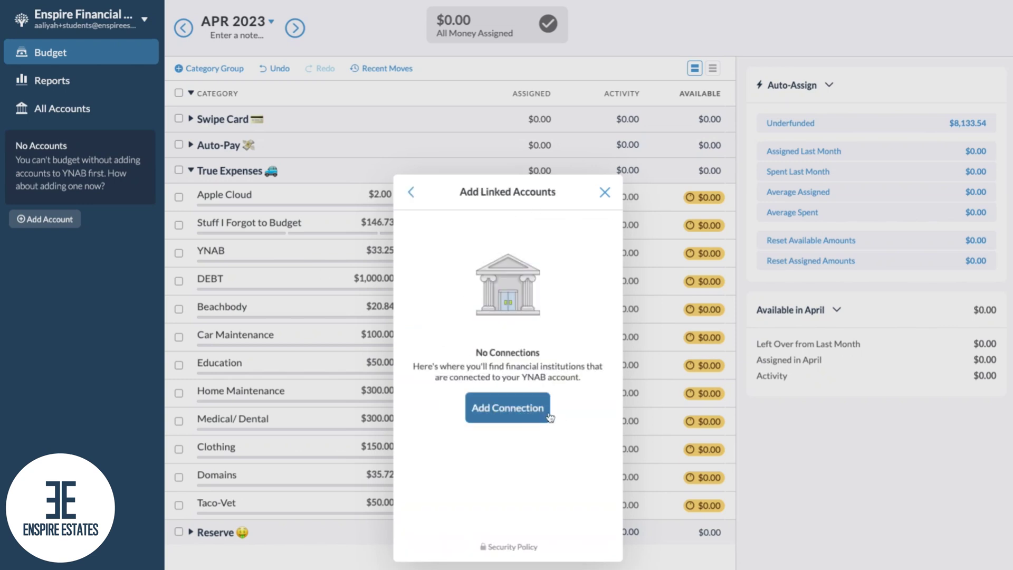
click(525, 415)
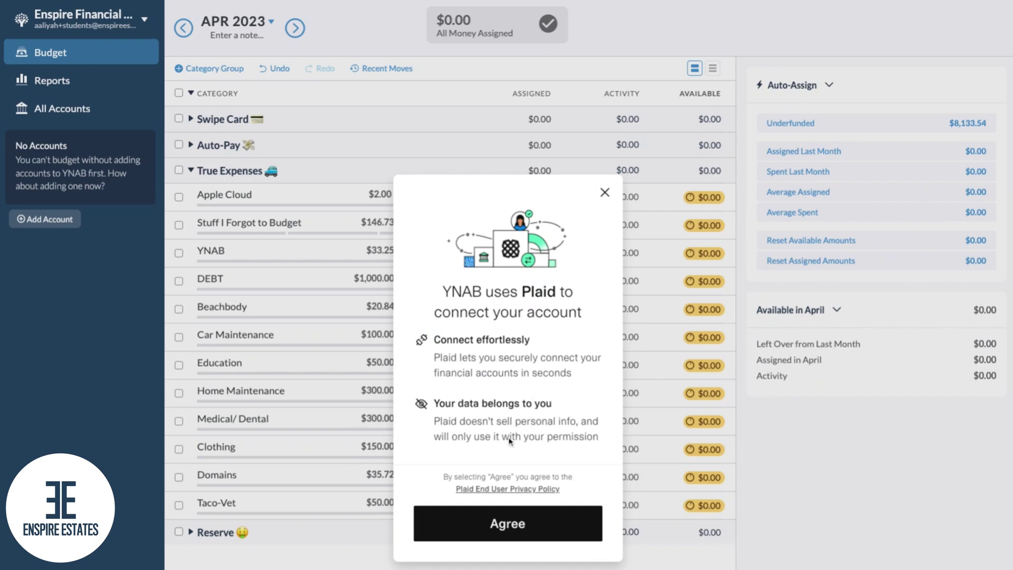
click(493, 525)
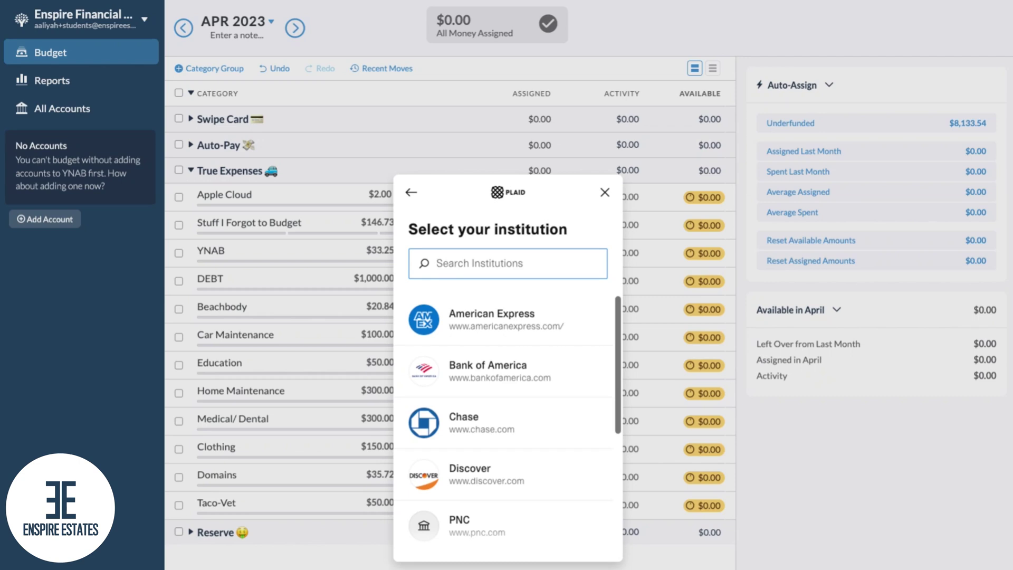
Step: Search the institution list for 'scoti' and pick Scotiabank
scroll(502, 477, down, 5)
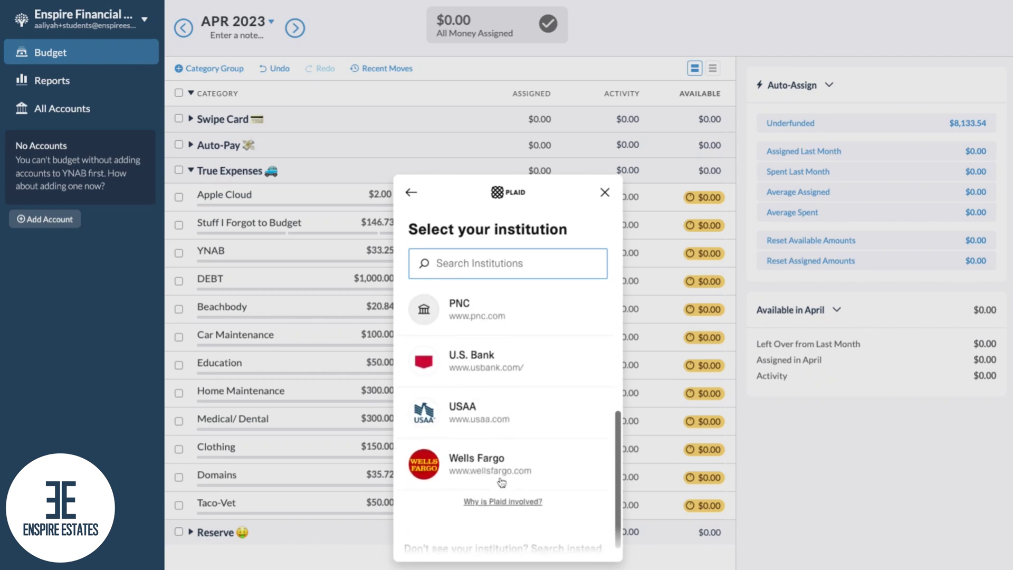
scroll(501, 481, down, 1)
scroll(502, 481, up, 6)
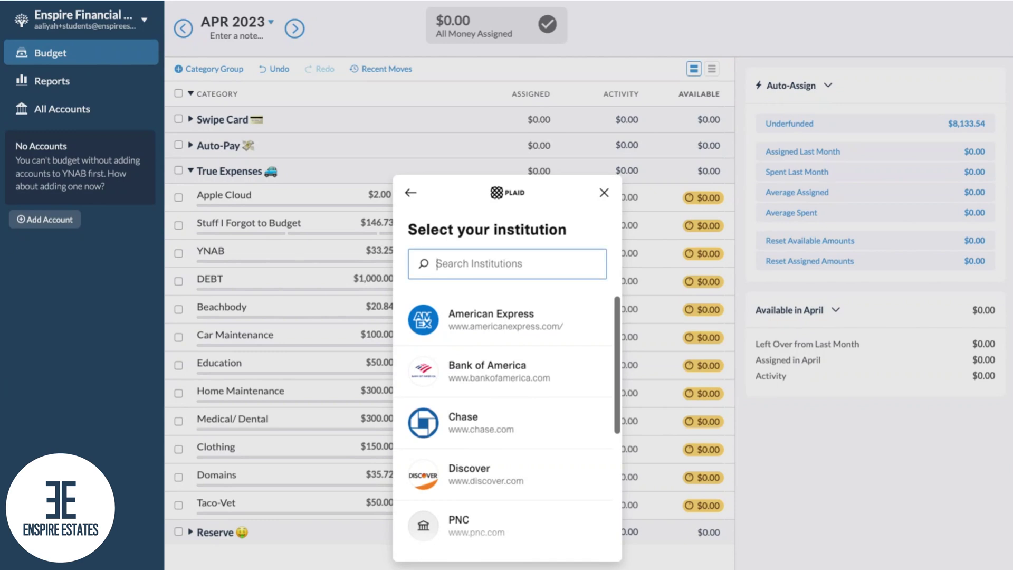
text(scoti)
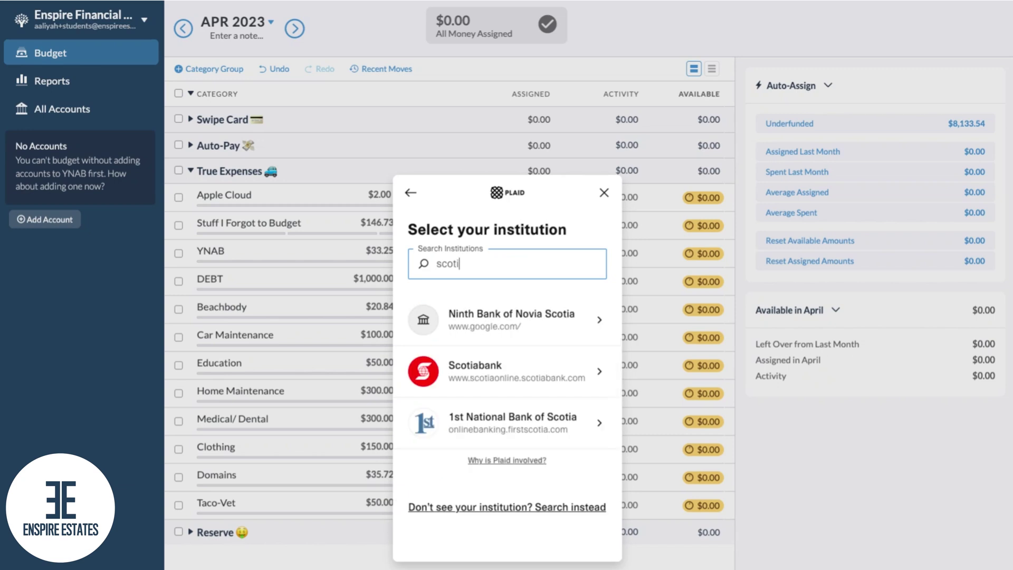
click(508, 372)
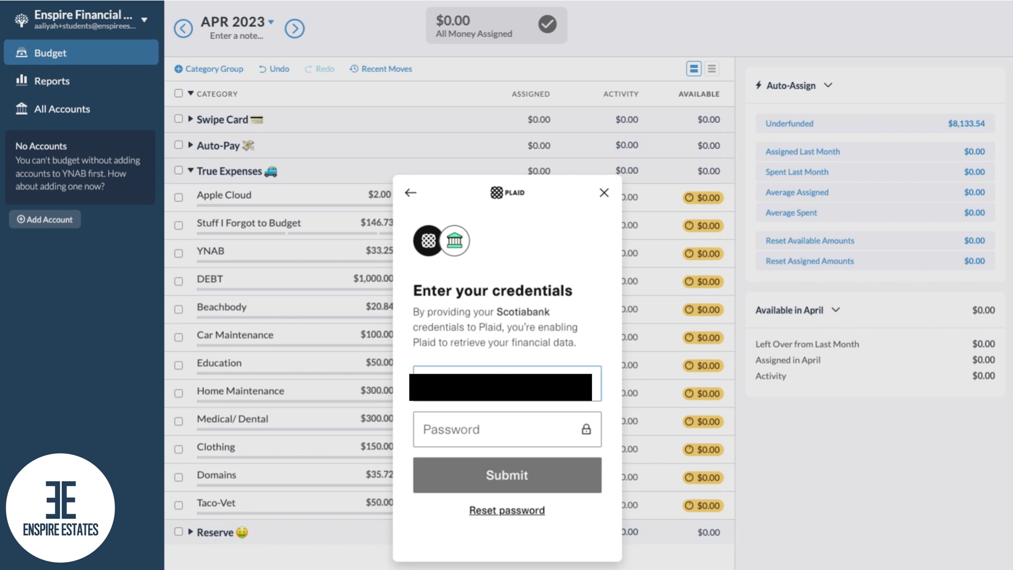
Step: Sign in to Scotiabank with the account password, pass verification, and allow access to Money Master
key(Tab)
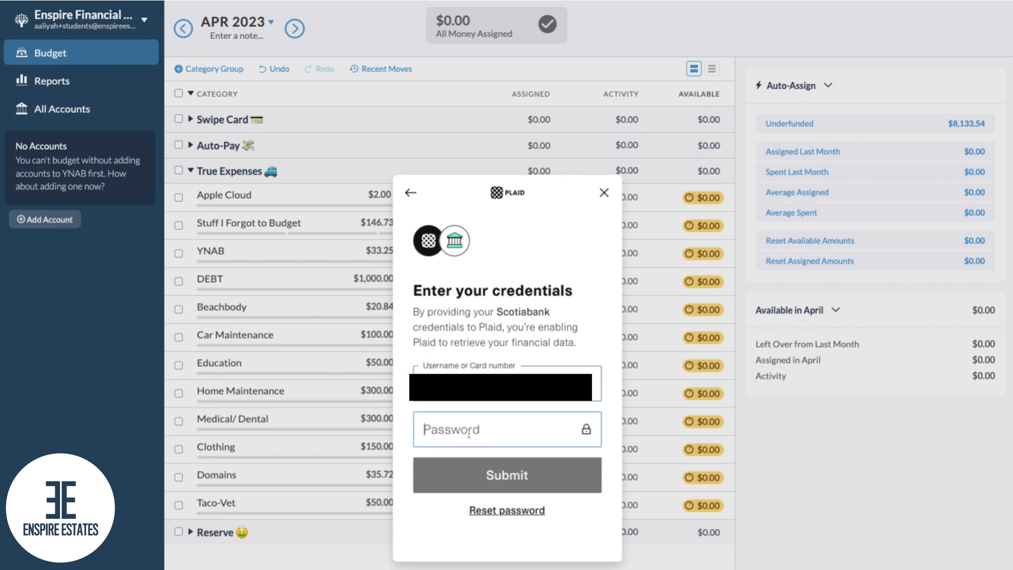
text(•••••••••••)
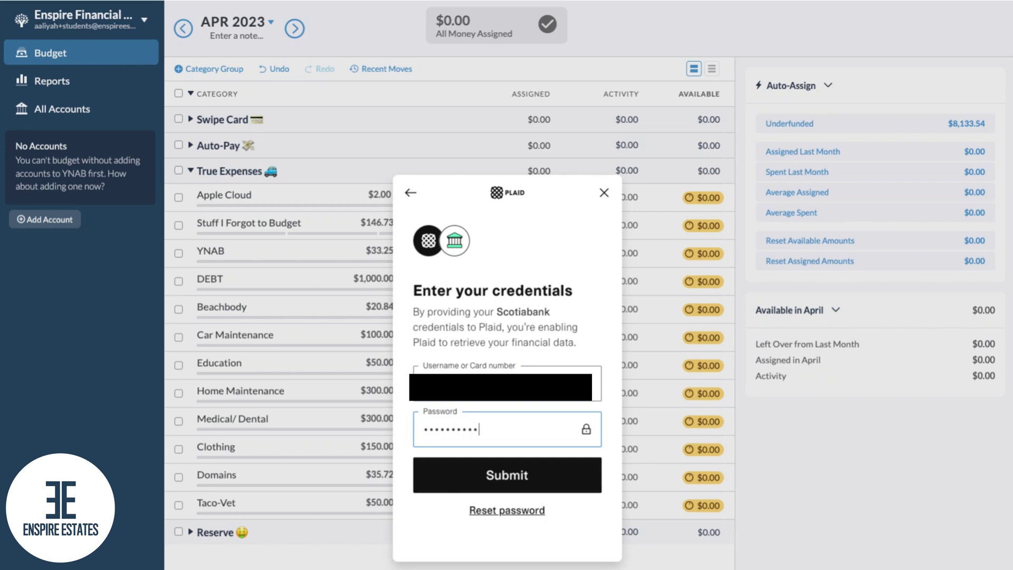
text(•)
key(Return)
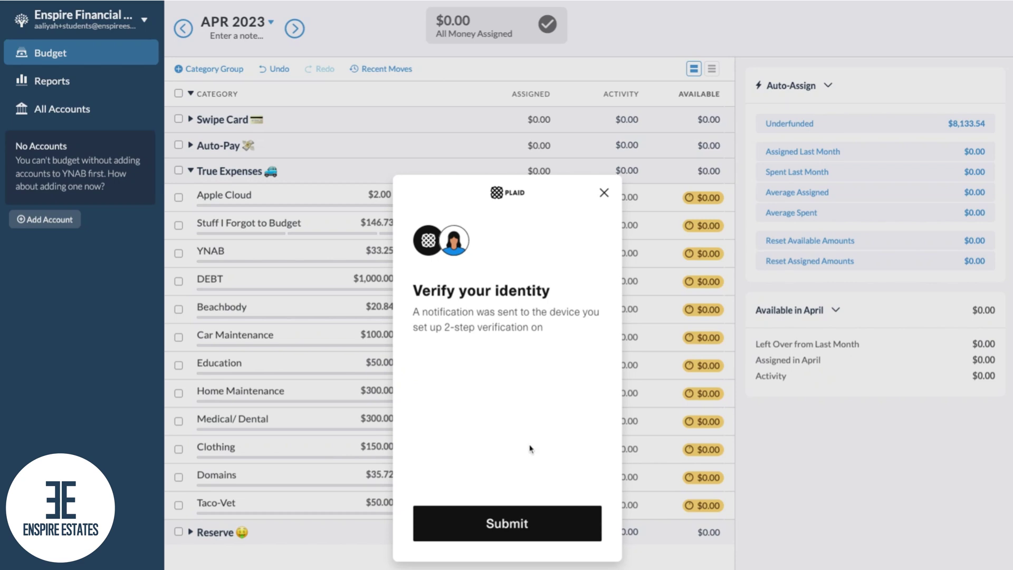
click(507, 527)
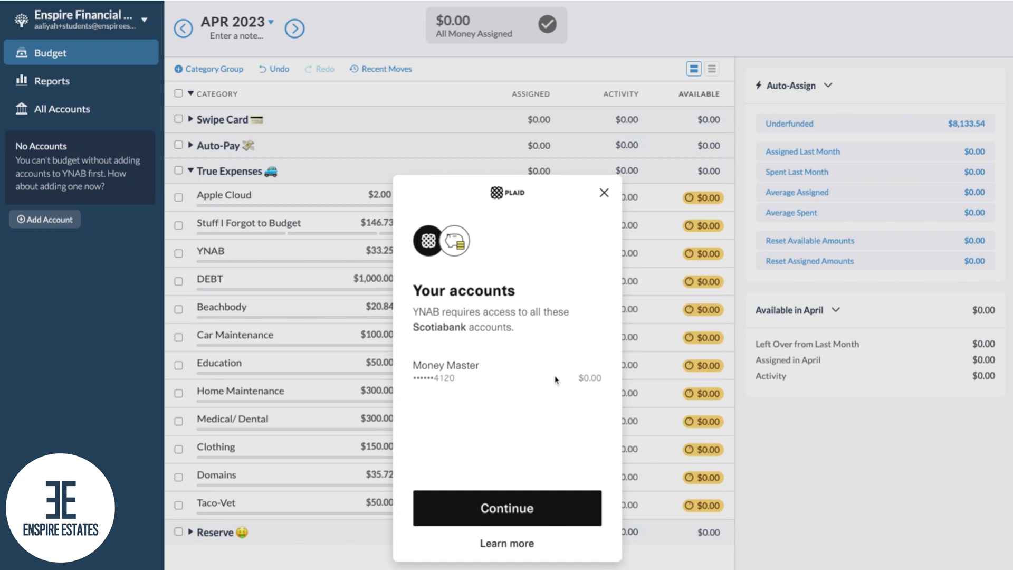
click(527, 508)
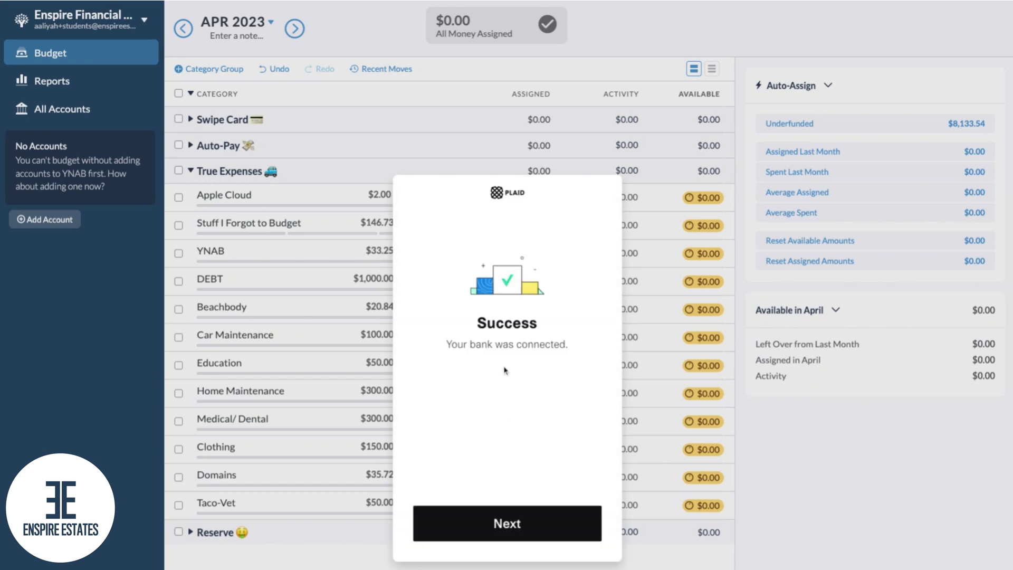
Step: Select the Money Master savings account as the one to link
click(547, 533)
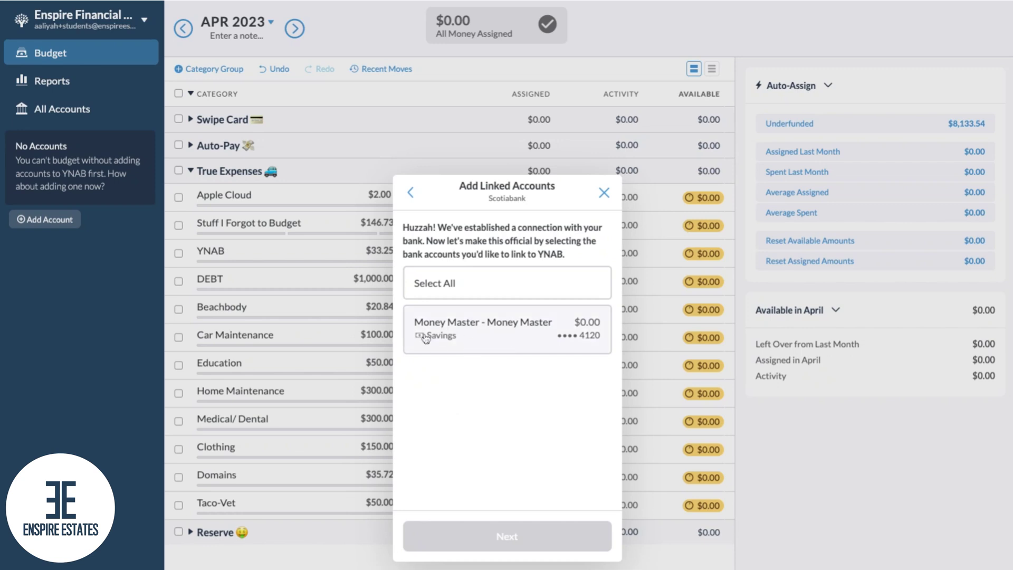
click(495, 344)
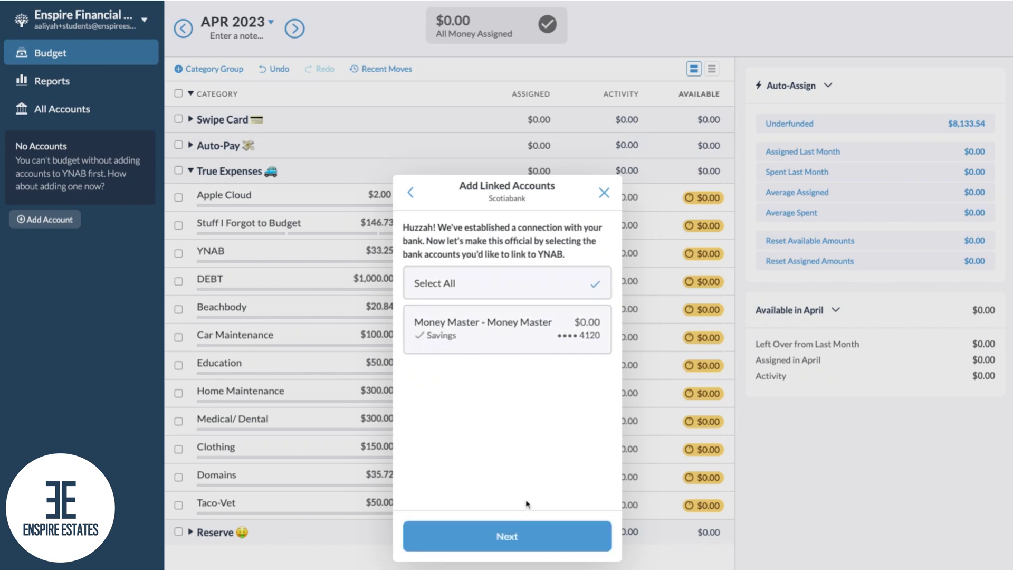
click(520, 541)
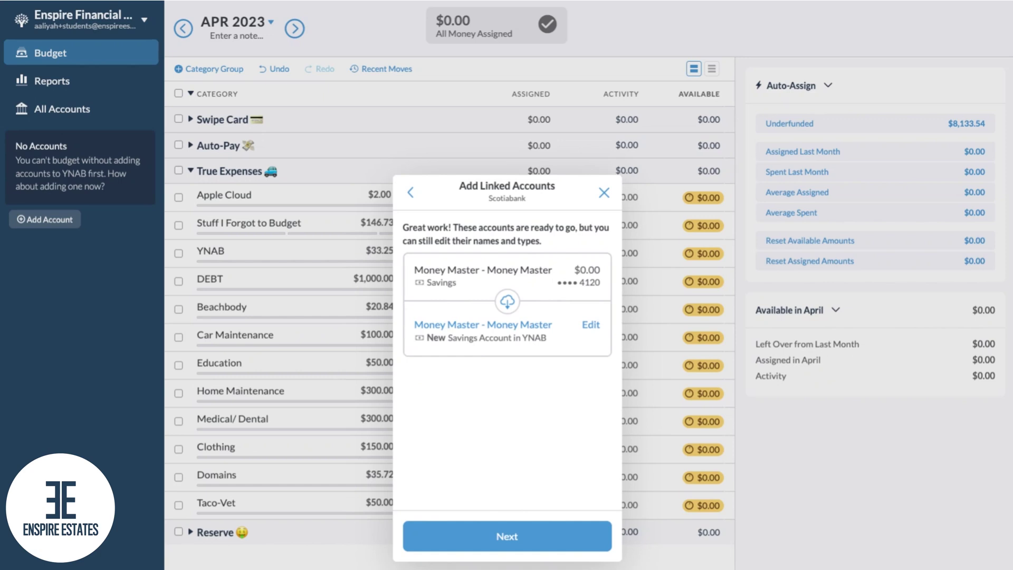
Step: Trim ' - Money Master' from the account nickname so it reads Money Master, then finish linking
click(594, 328)
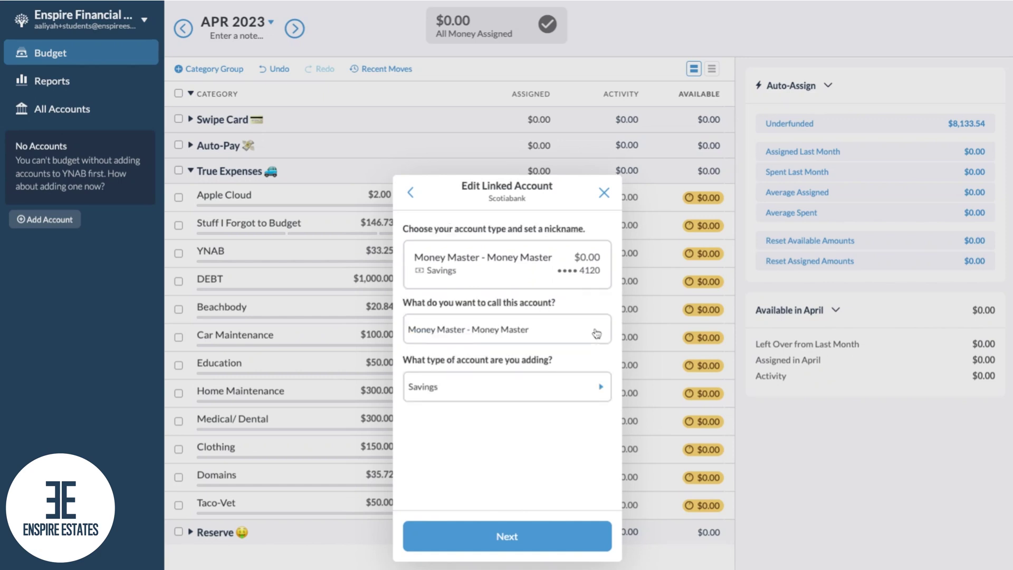
click(540, 331)
key(shift+Left)
key(shift+Left)
key(shift+Left)
key(shift+Left)
key(shift+Left)
key(shift+Left)
key(shift+Left)
key(shift+Left)
key(shift+Left)
key(shift+Left)
key(shift+Left)
key(shift+Left)
key(shift+Left)
key(shift+Left)
key(shift+Left)
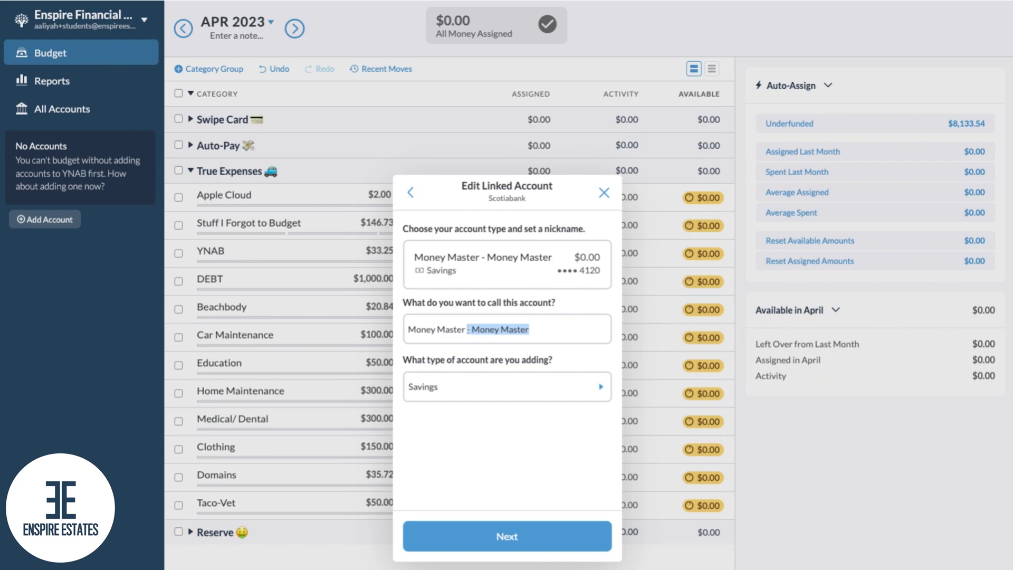
key(BackSpace)
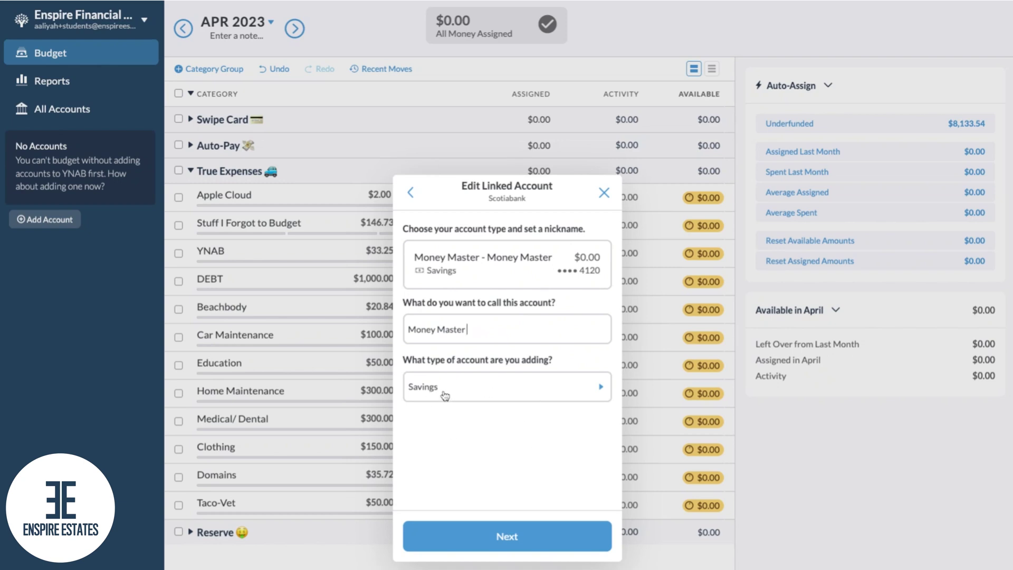
click(520, 545)
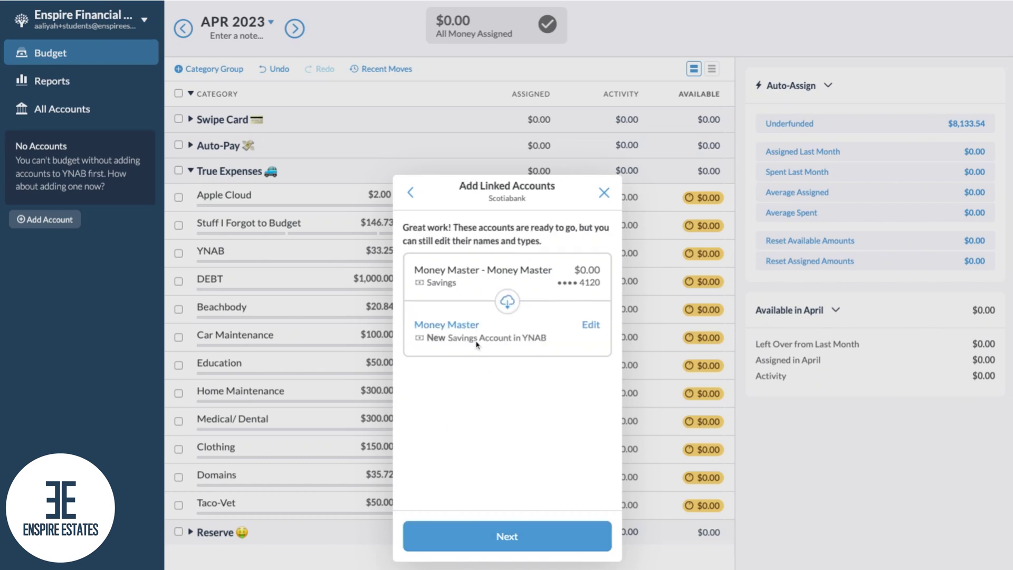
click(513, 543)
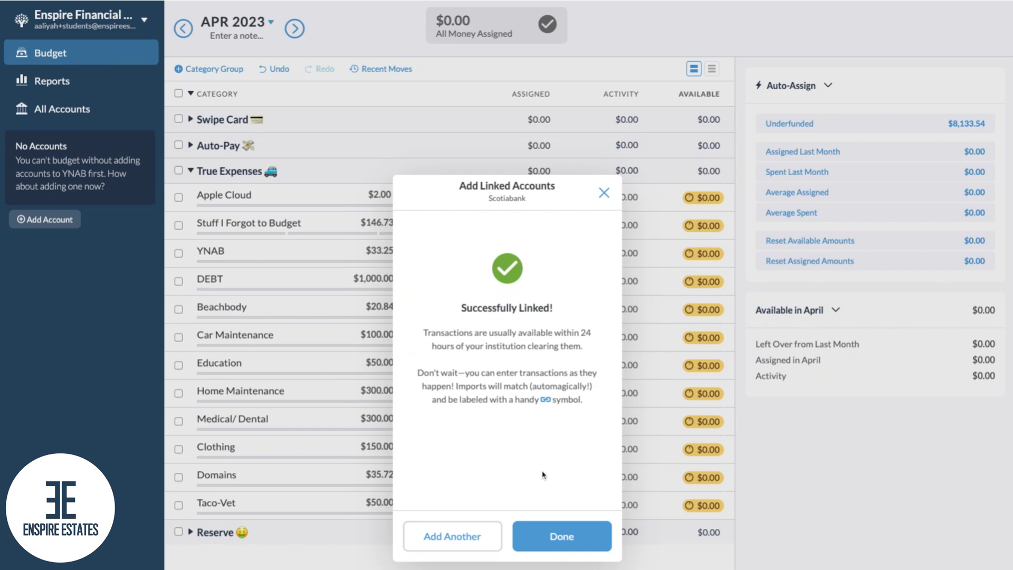
Step: Close the linking flow and open the Money Master savings register
click(556, 536)
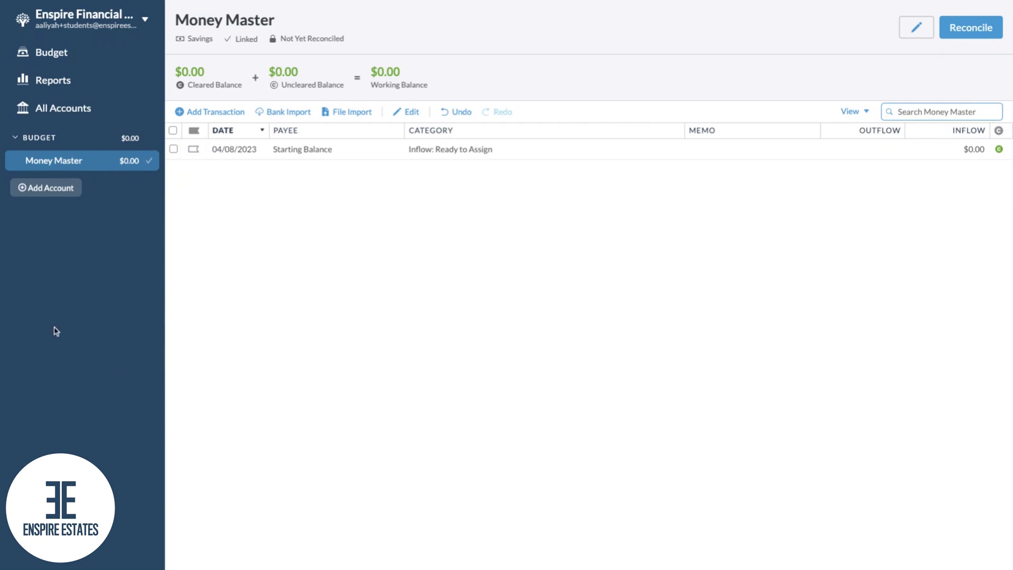
Step: Add an unlinked Checking account named 'Enspire Estates' with an 8000 starting balance
click(24, 188)
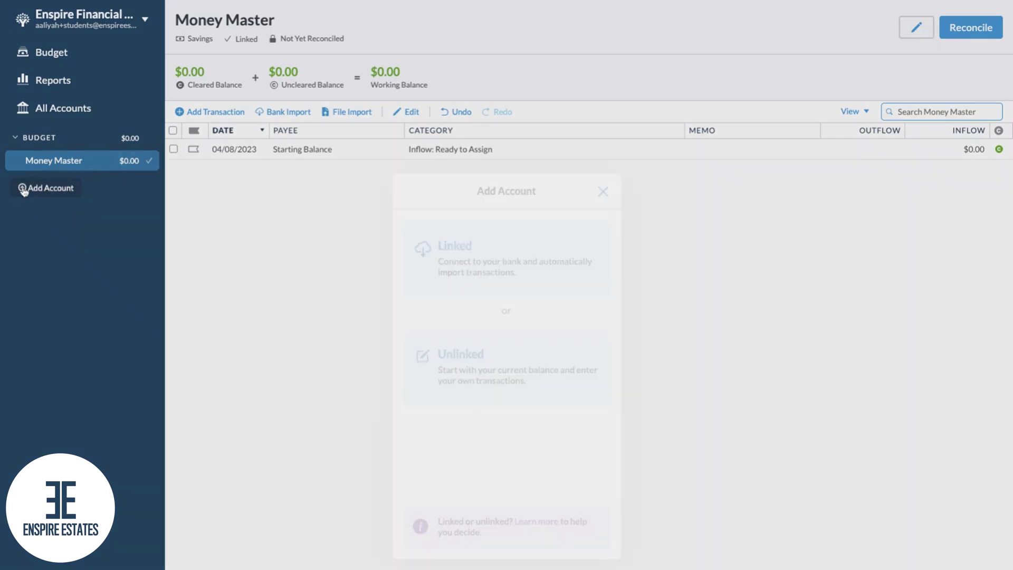
click(515, 376)
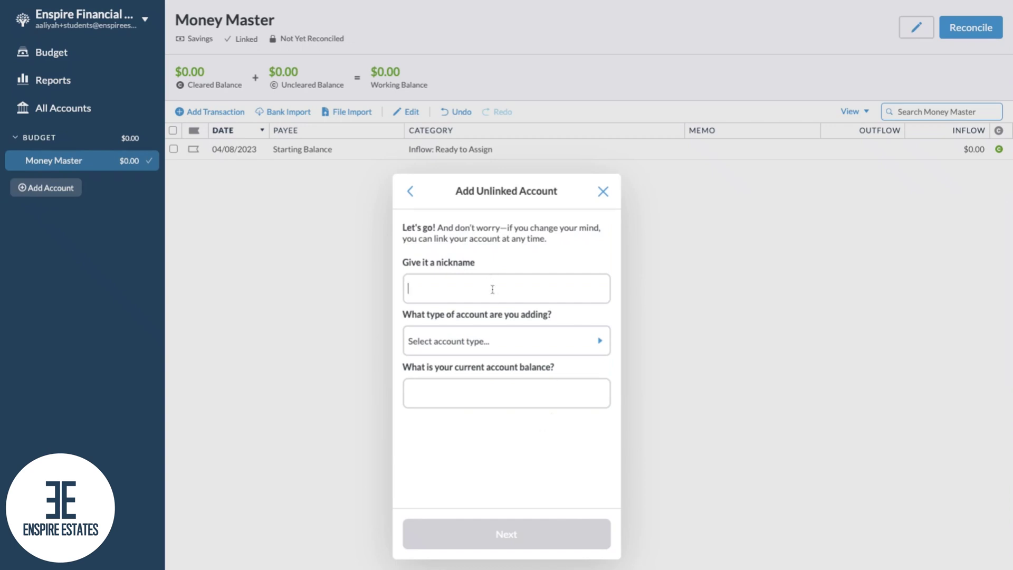
text(Enspire Estates)
click(499, 347)
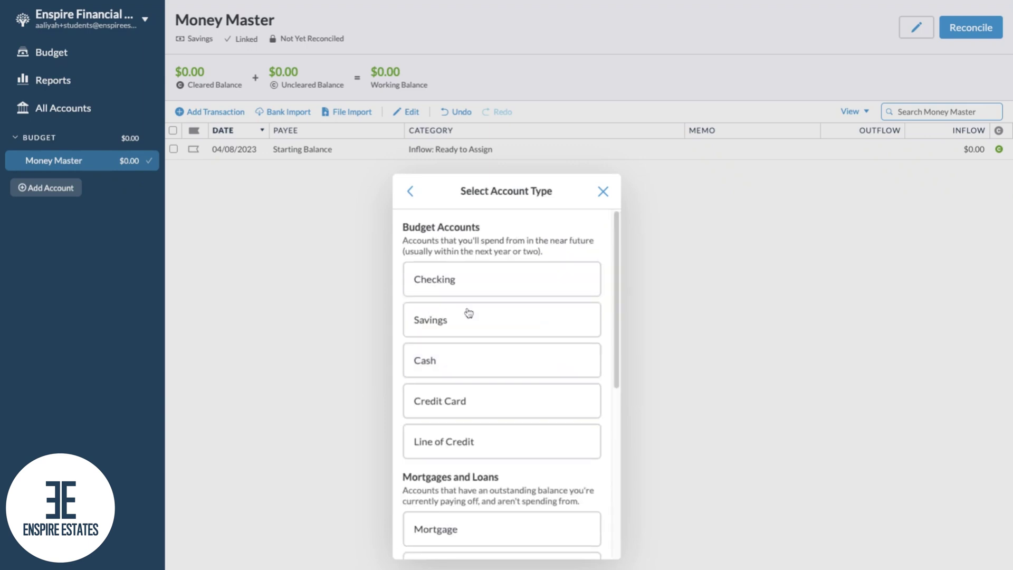
click(470, 279)
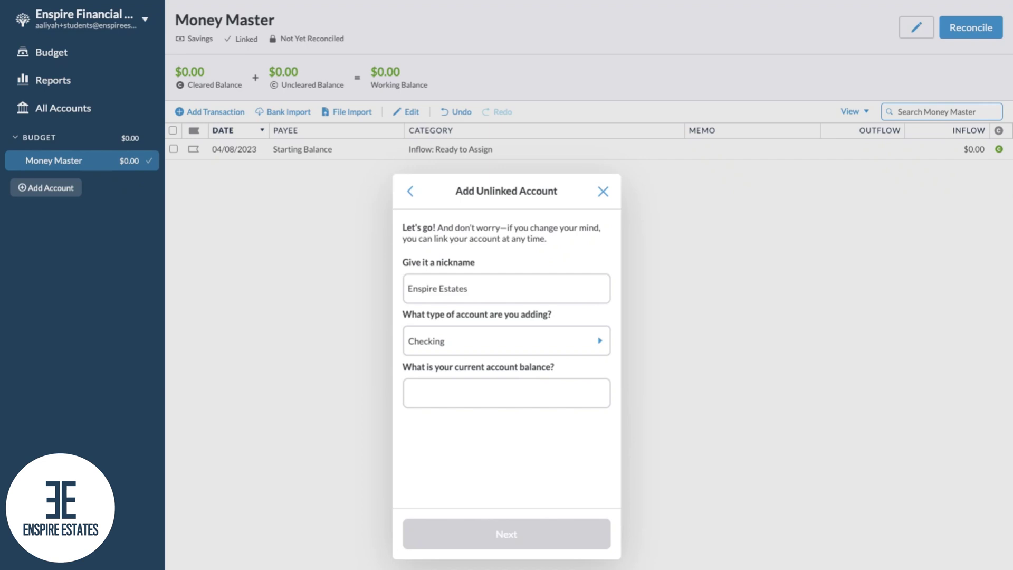
text(8000)
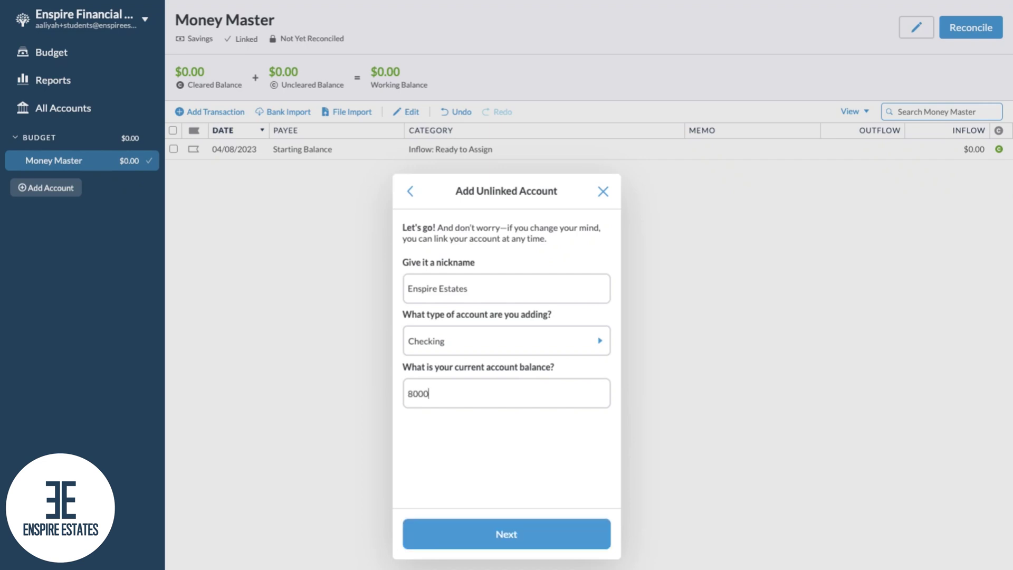
click(547, 539)
click(570, 537)
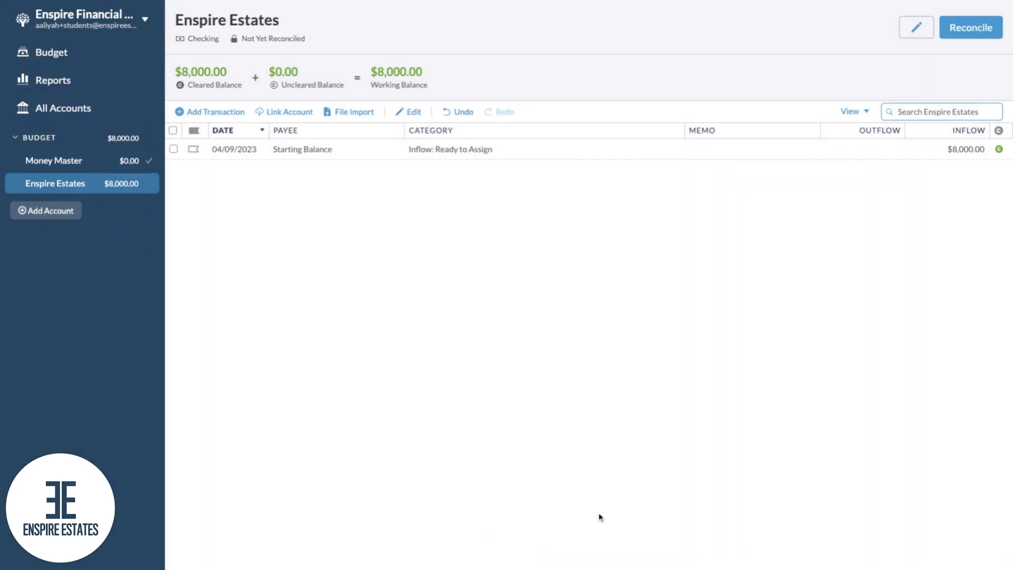